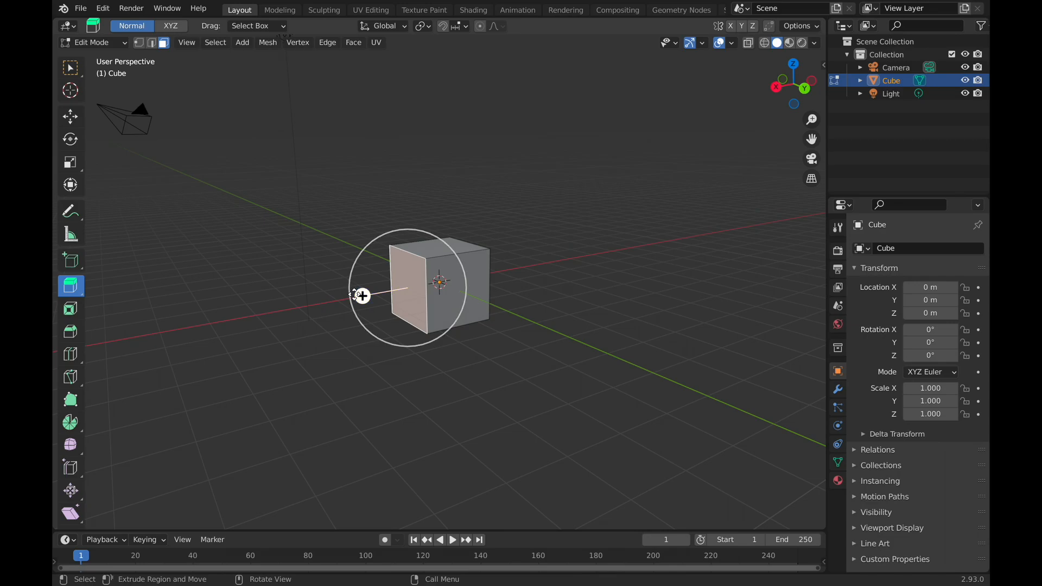
Undo the last action, extrude the cube's +X face into a long section, and add a shorter section at its end.
{"action": "key", "text": "ctrl+z"}
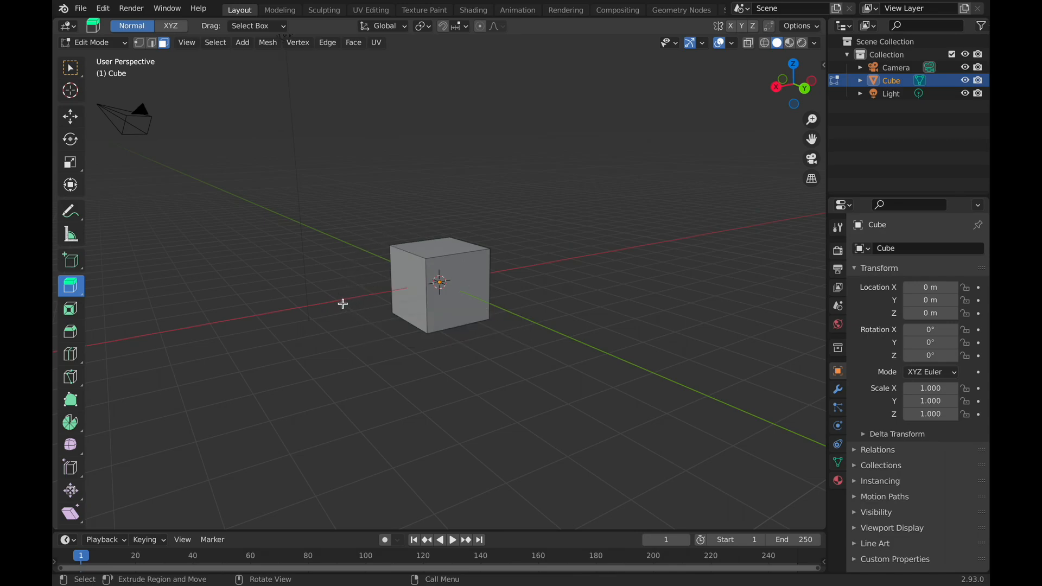
{"action": "left_click", "coordinate": [398, 281]}
{"action": "left_click_drag", "start_coordinate": [363, 296], "coordinate": [277, 326]}
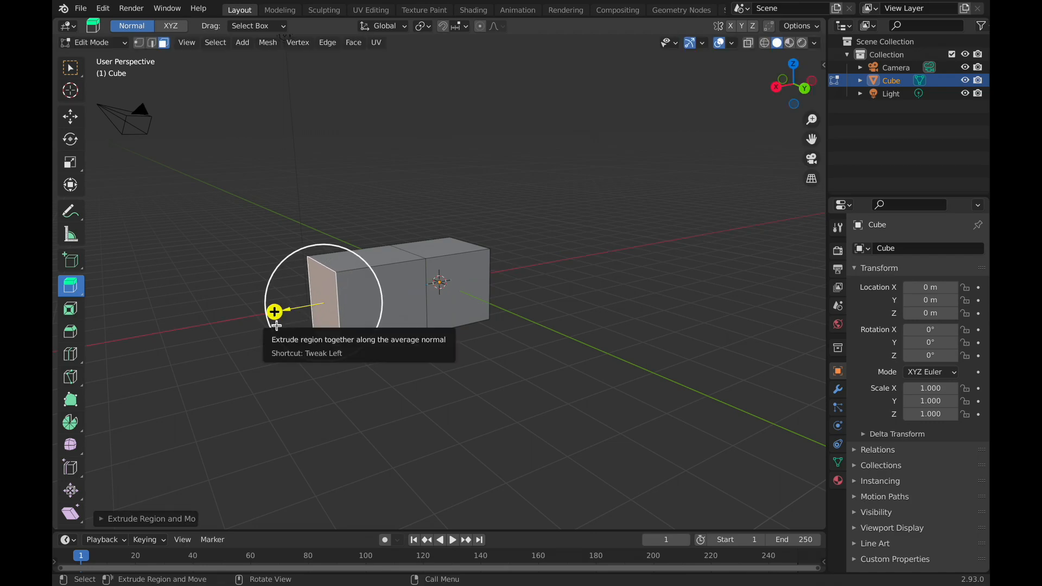
{"action": "middle_click_drag", "start_coordinate": [298, 331], "coordinate": [594, 316]}
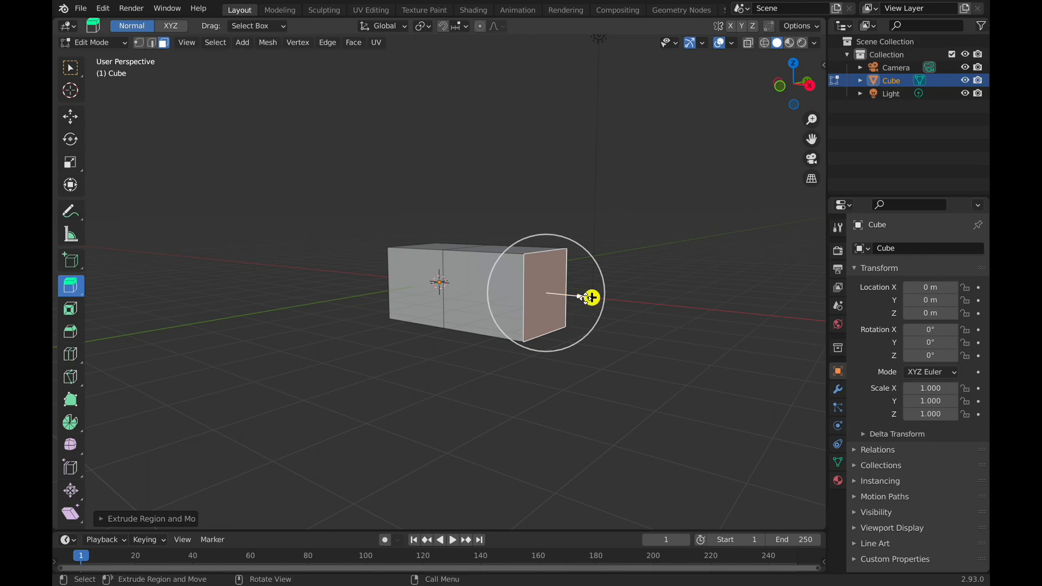
{"action": "left_click_drag", "start_coordinate": [592, 298], "coordinate": [659, 304]}
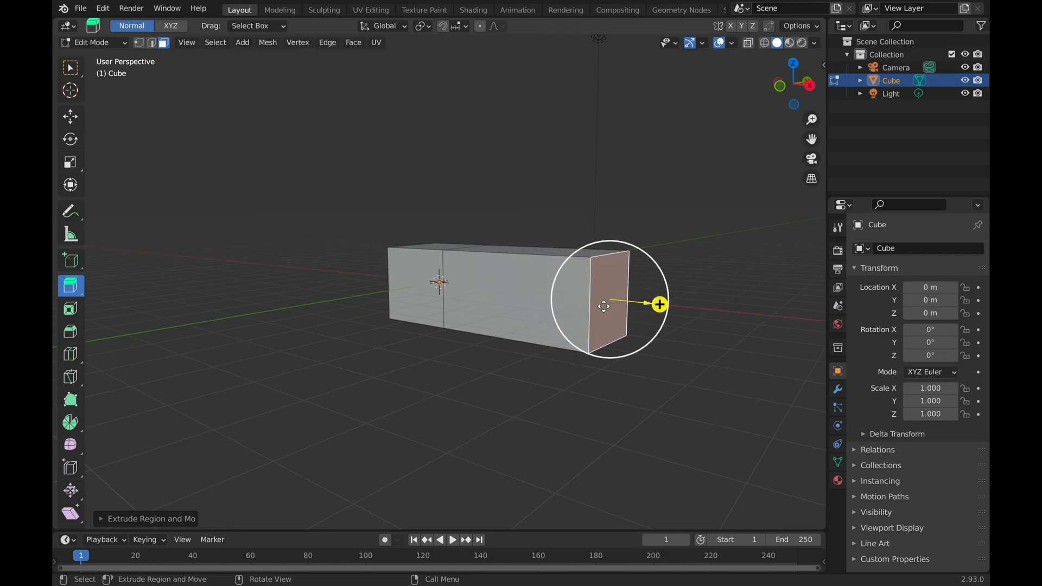
{"action": "left_click", "coordinate": [600, 307]}
{"action": "left_click_drag", "start_coordinate": [660, 304], "coordinate": [725, 312]}
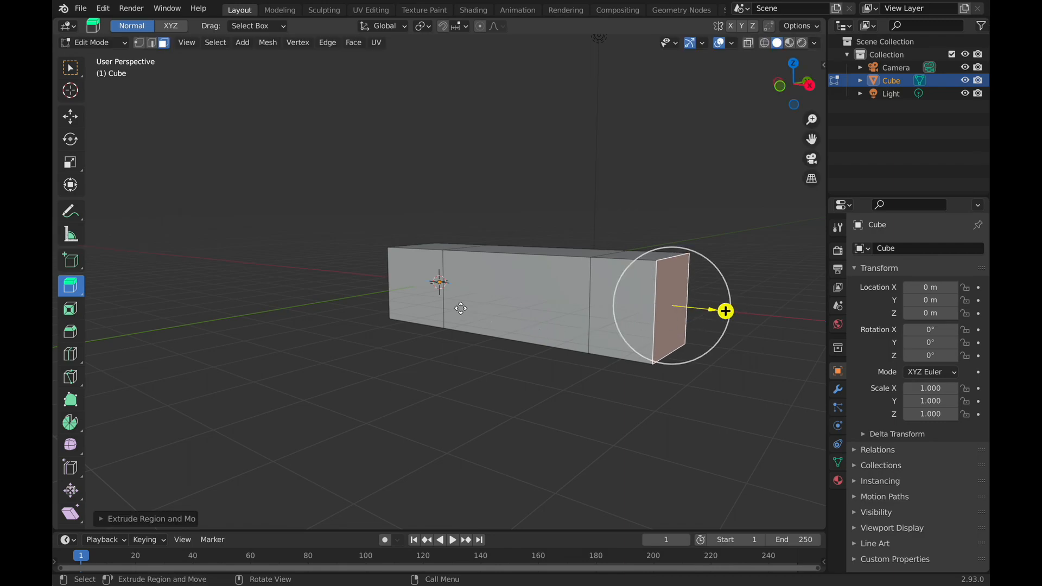
Extrude the bar's middle section downward below the end cubes and extend its tall side face outward along -Y.
{"action": "left_click_drag", "start_coordinate": [493, 212], "coordinate": [505, 405]}
{"action": "left_click_drag", "start_coordinate": [533, 242], "coordinate": [532, 374]}
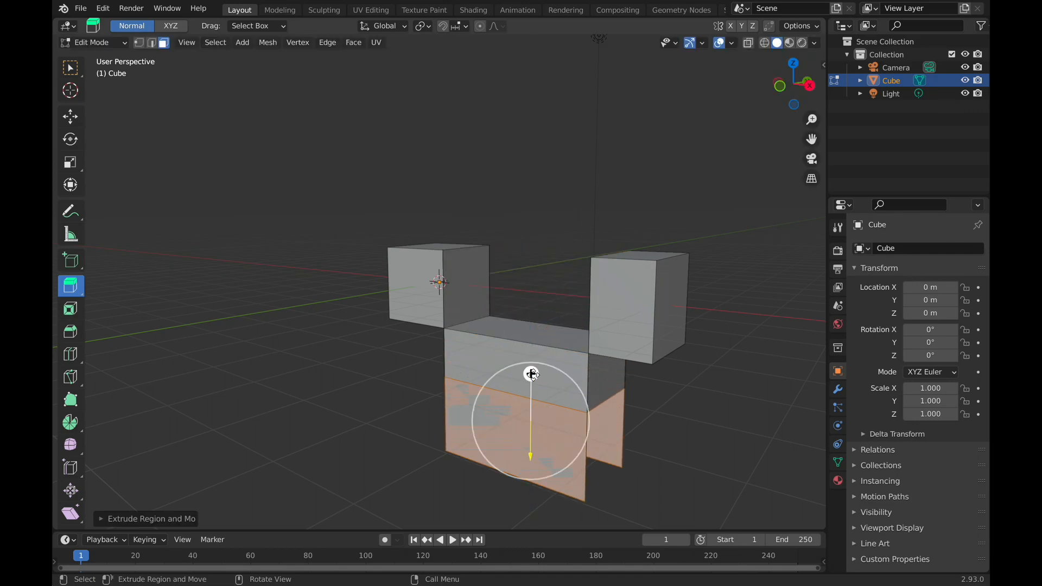
{"action": "middle_click_drag", "start_coordinate": [735, 436], "coordinate": [516, 377]}
{"action": "left_click", "coordinate": [491, 399]}
{"action": "left_click", "coordinate": [510, 370]}
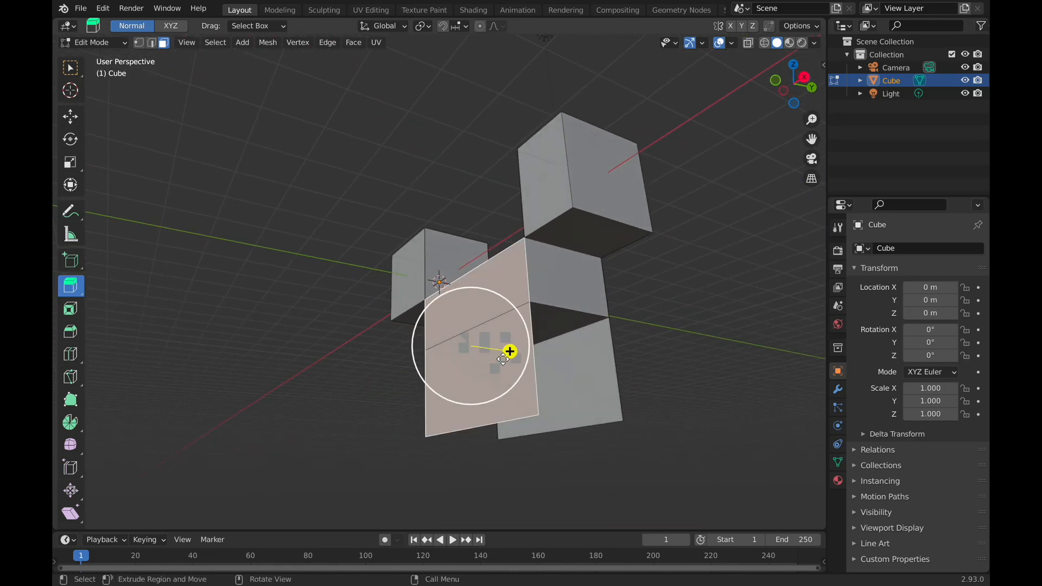
{"action": "left_click_drag", "start_coordinate": [510, 351], "coordinate": [404, 337]}
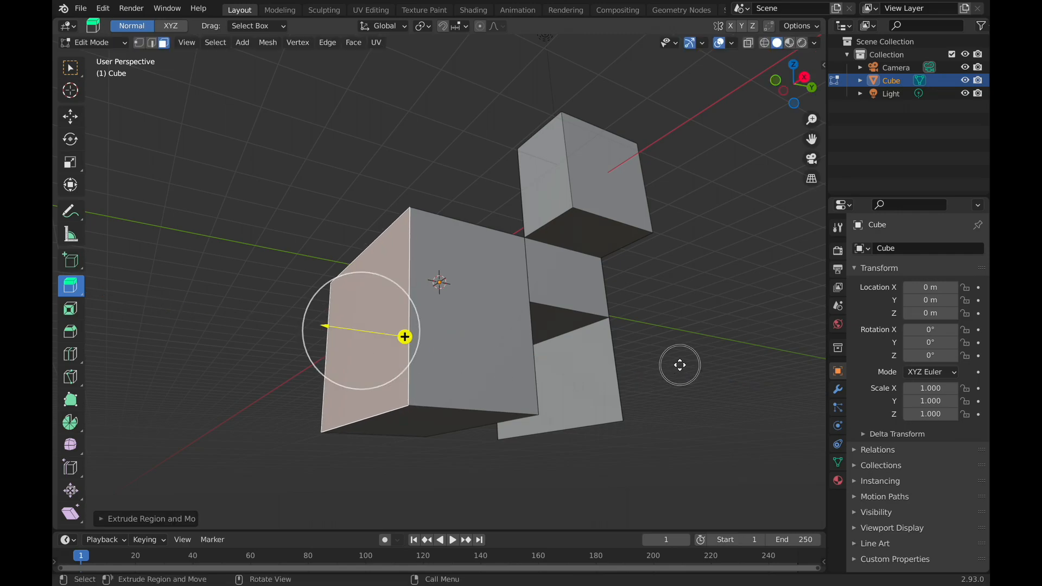
{"action": "left_click", "coordinate": [680, 365]}
Extrude the opposite side face of the middle section along +Y and extend the new block's underside downward.
{"action": "middle_click_drag", "start_coordinate": [680, 365], "coordinate": [388, 427]}
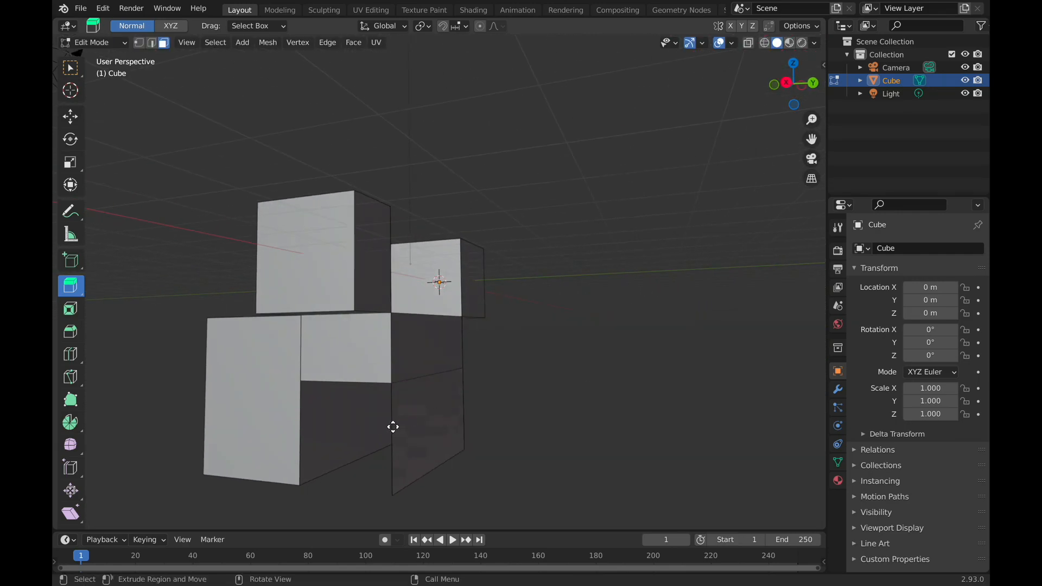
{"action": "left_click", "coordinate": [413, 423]}
{"action": "left_click_drag", "start_coordinate": [481, 424], "coordinate": [619, 428]}
{"action": "left_click", "coordinate": [692, 490]}
{"action": "middle_click_drag", "start_coordinate": [698, 486], "coordinate": [673, 396]}
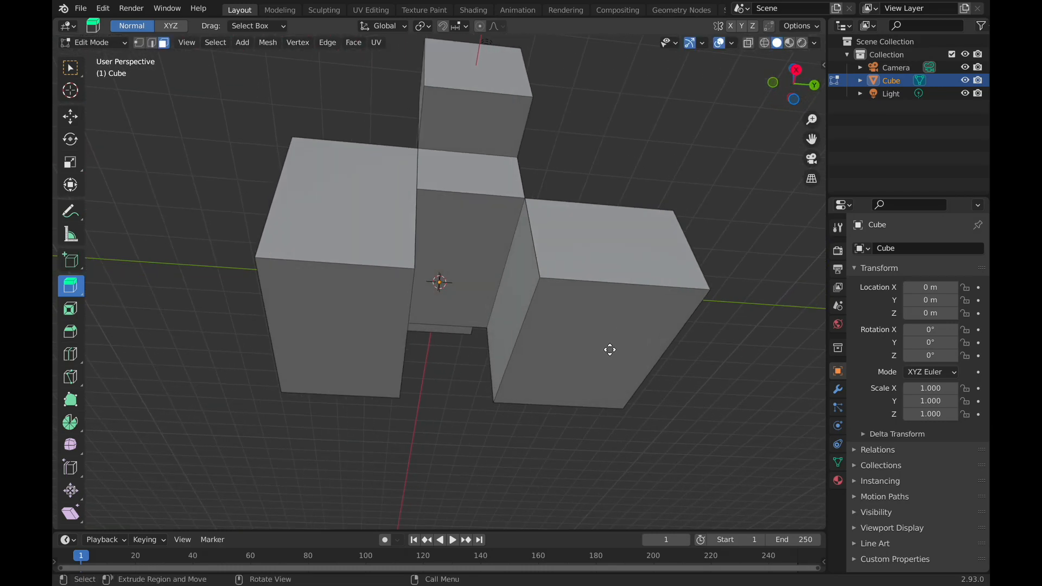
{"action": "left_click", "coordinate": [610, 350]}
{"action": "left_click_drag", "start_coordinate": [598, 399], "coordinate": [650, 490]}
Extrude the side face of the lowered block outward along +Y as a long section and a short end section.
{"action": "middle_click_drag", "start_coordinate": [714, 475], "coordinate": [423, 350]}
{"action": "left_click", "coordinate": [405, 390]}
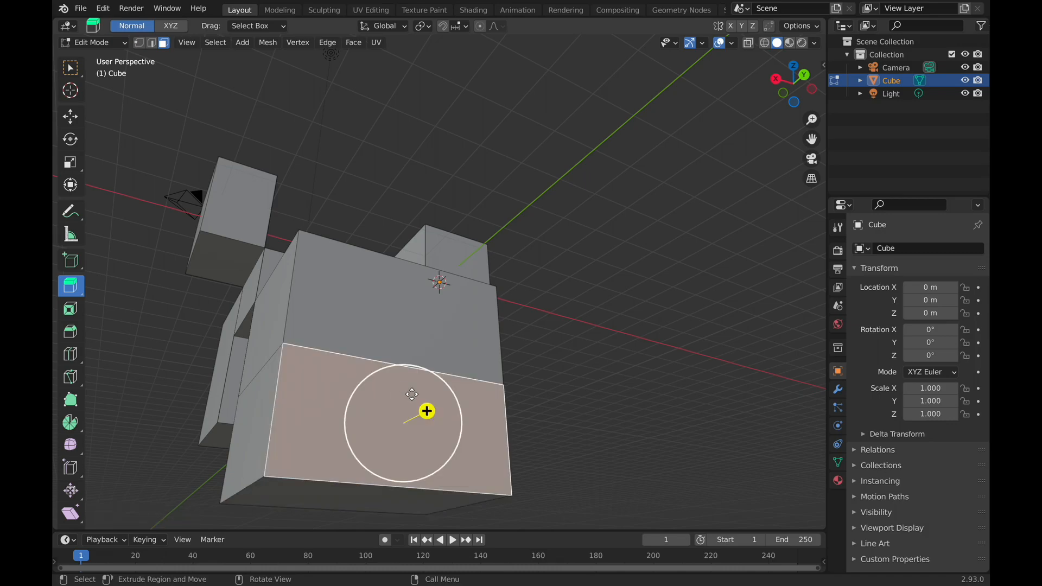
{"action": "left_click_drag", "start_coordinate": [428, 411], "coordinate": [652, 433]}
{"action": "scroll", "coordinate": [652, 433], "scroll_direction": "down", "scroll_amount": 6}
{"action": "middle_click_drag", "start_coordinate": [651, 431], "coordinate": [633, 456]}
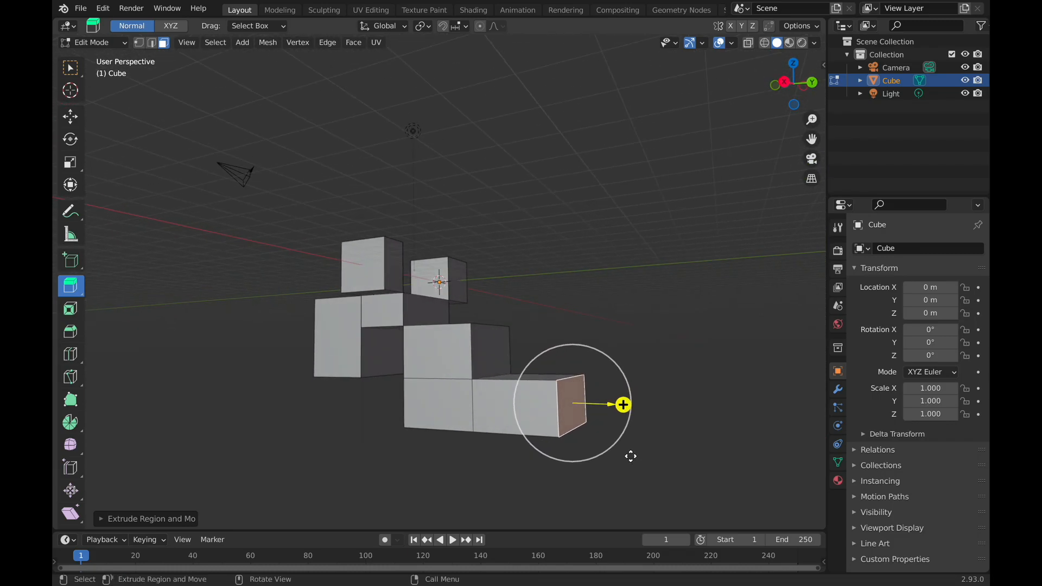
{"action": "left_click_drag", "start_coordinate": [612, 404], "coordinate": [696, 407]}
Extrude the short end section's front face along +X as a long arm with a short end section.
{"action": "left_click_drag", "start_coordinate": [597, 418], "coordinate": [496, 472]}
{"action": "middle_click_drag", "start_coordinate": [496, 473], "coordinate": [498, 489]}
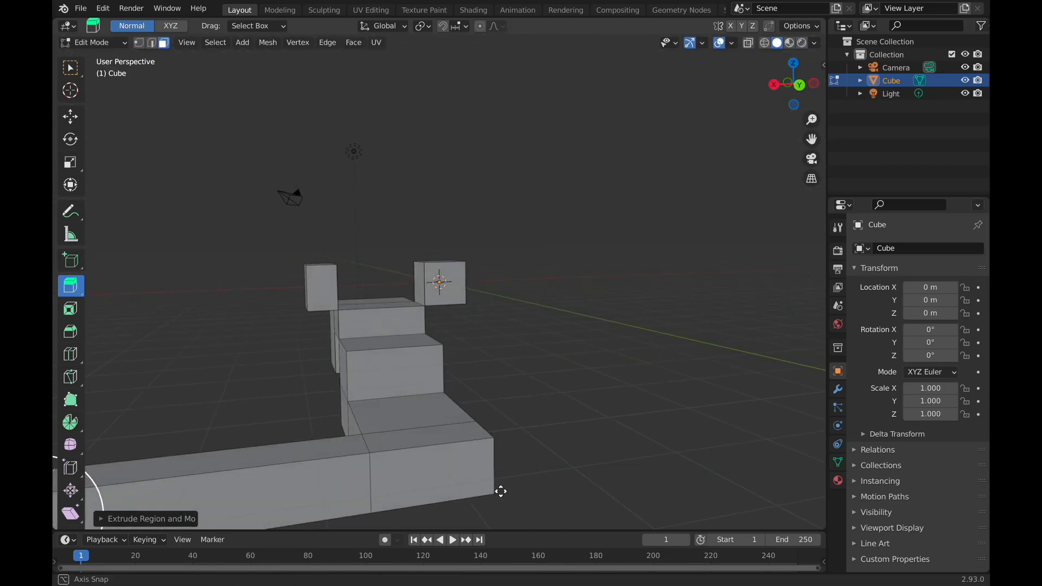
{"action": "middle_click_drag", "start_coordinate": [365, 430], "coordinate": [490, 425]}
{"action": "left_click_drag", "start_coordinate": [646, 423], "coordinate": [661, 440]}
Turn the arm by extruding the inner side face of its end section along -Y in two sections.
{"action": "left_click", "coordinate": [636, 432]}
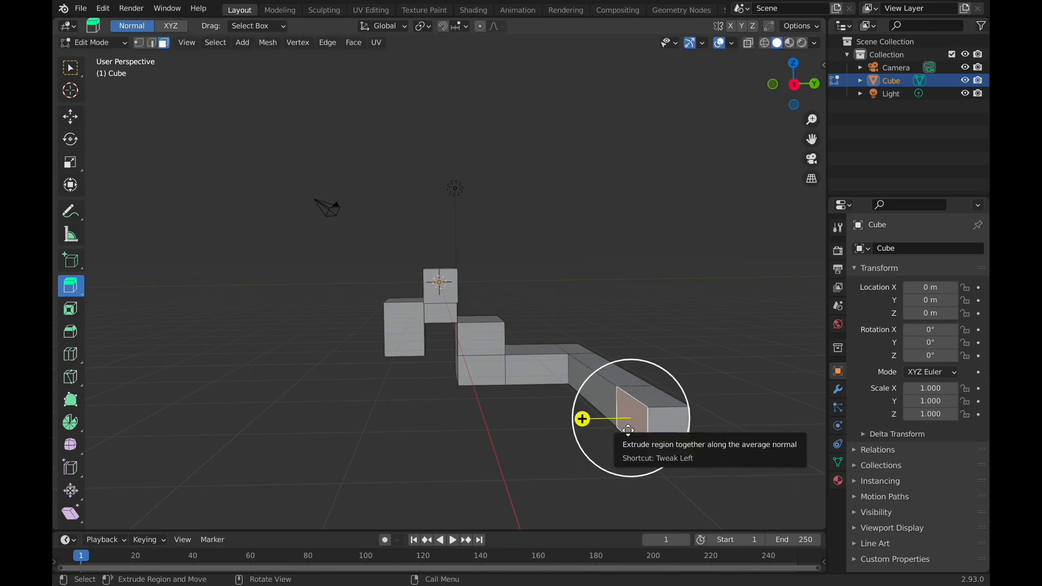
{"action": "left_click_drag", "start_coordinate": [583, 420], "coordinate": [413, 451]}
{"action": "scroll", "coordinate": [412, 450], "scroll_direction": "down", "scroll_amount": 2}
{"action": "middle_click_drag", "start_coordinate": [416, 454], "coordinate": [432, 492]}
{"action": "middle_click_drag", "start_coordinate": [574, 467], "coordinate": [538, 495]}
{"action": "scroll", "coordinate": [537, 495], "scroll_direction": "down", "scroll_amount": 1}
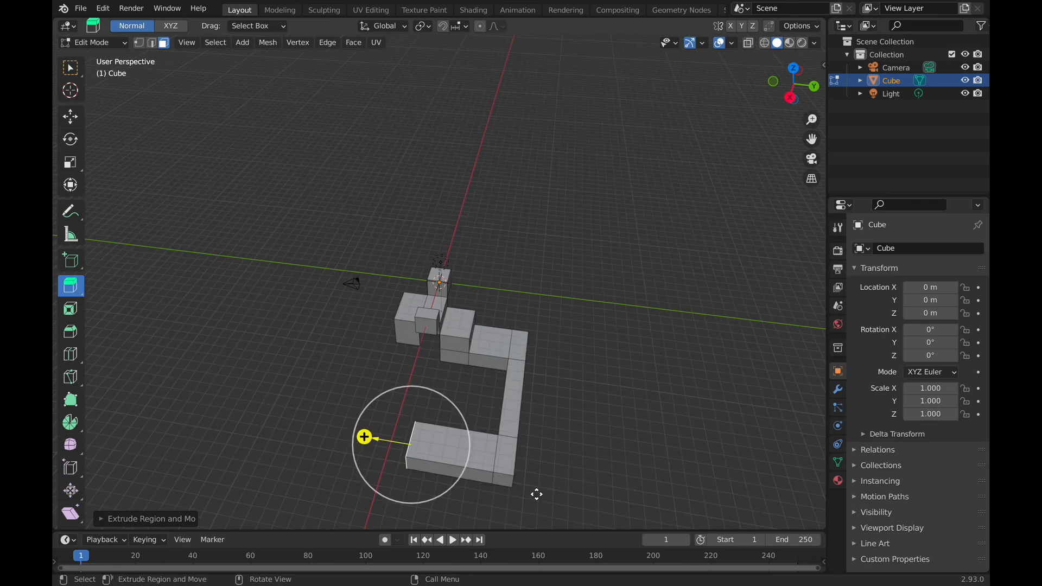
{"action": "left_click_drag", "start_coordinate": [364, 437], "coordinate": [311, 429]}
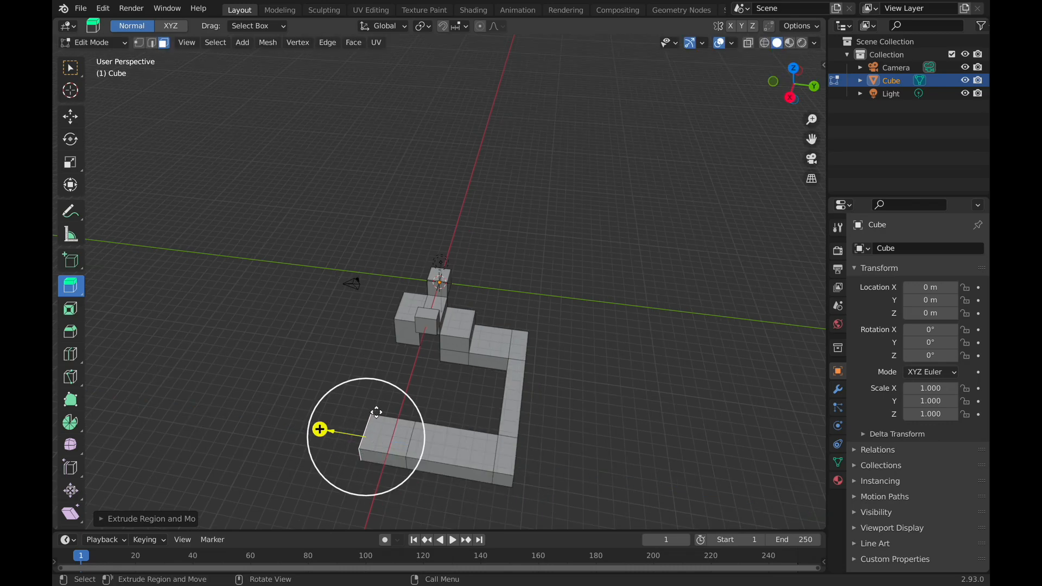
Extrude the front face of the arm's last section along +X as a long section and a short end section.
{"action": "left_click", "coordinate": [382, 459]}
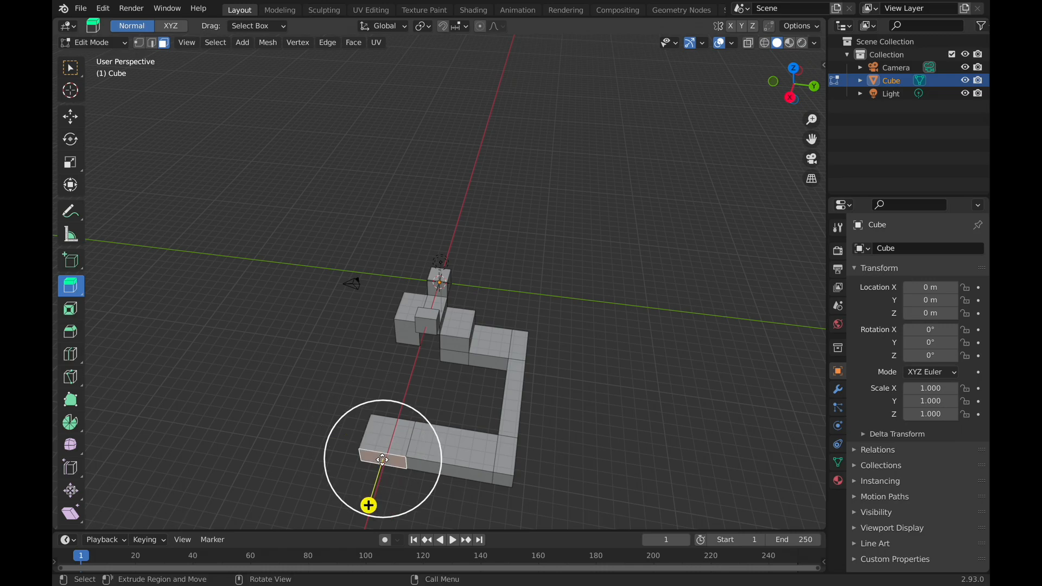
{"action": "scroll", "coordinate": [382, 460], "scroll_direction": "up", "scroll_amount": 1}
{"action": "scroll", "coordinate": [381, 461], "scroll_direction": "down", "scroll_amount": 3}
{"action": "left_click_drag", "start_coordinate": [389, 440], "coordinate": [367, 517]}
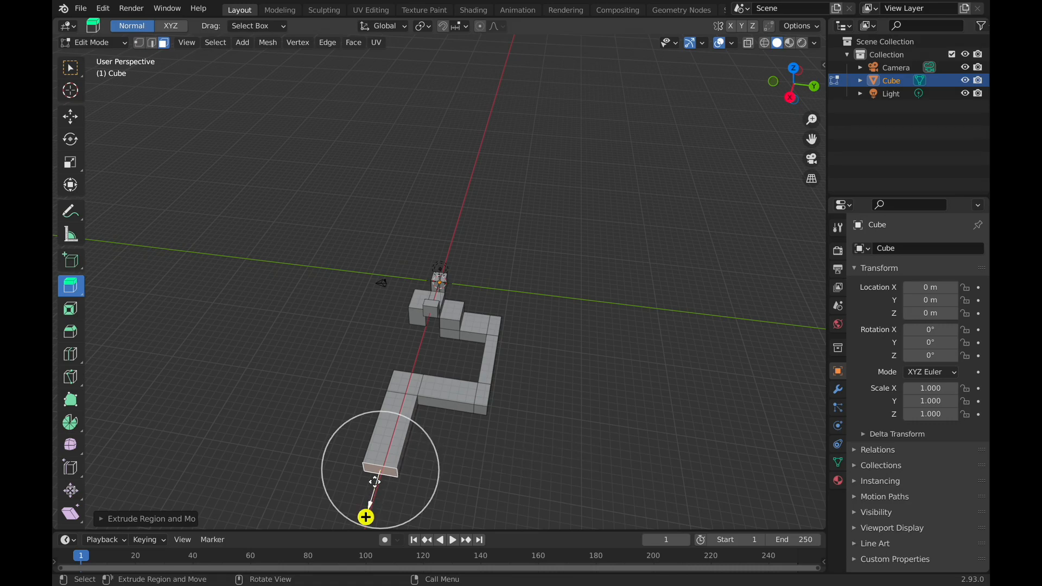
{"action": "left_click_drag", "start_coordinate": [366, 516], "coordinate": [361, 41]}
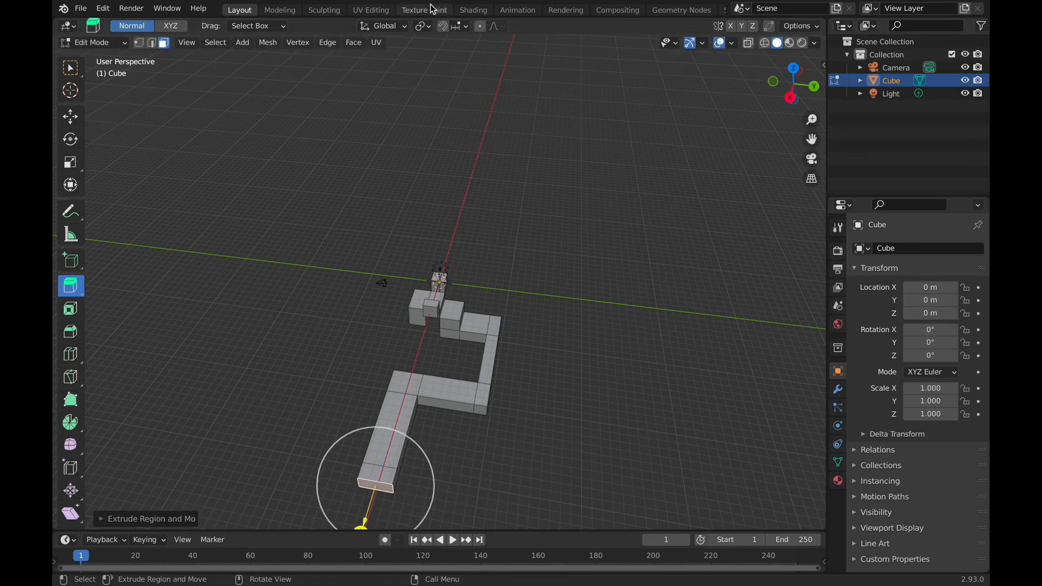
Extrude the end section's side face along +Y as a long arm and add a short section at its tip.
{"action": "left_click", "coordinate": [402, 483]}
{"action": "left_click_drag", "start_coordinate": [445, 488], "coordinate": [562, 507]}
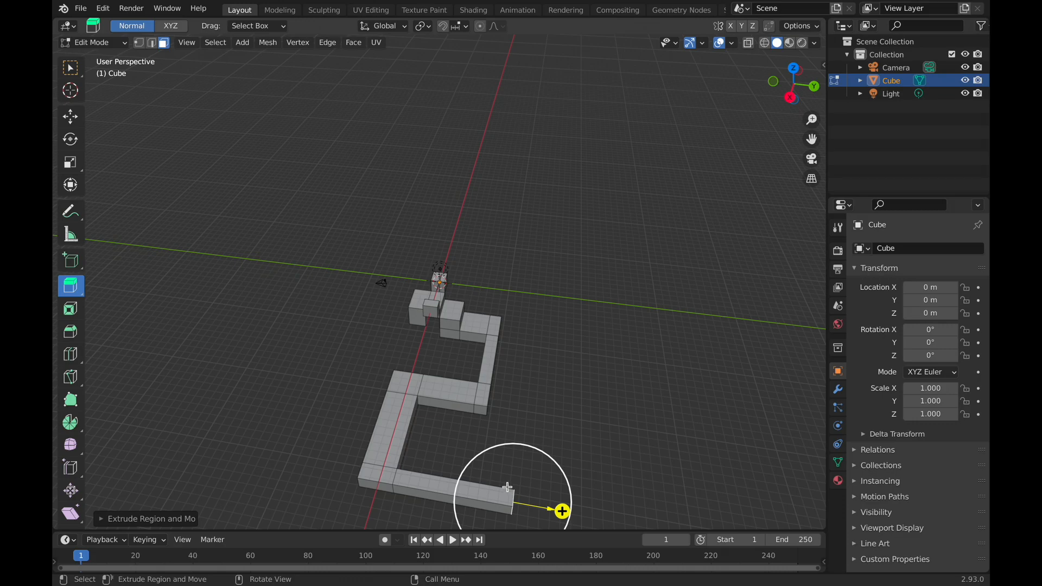
{"action": "left_click", "coordinate": [547, 510]}
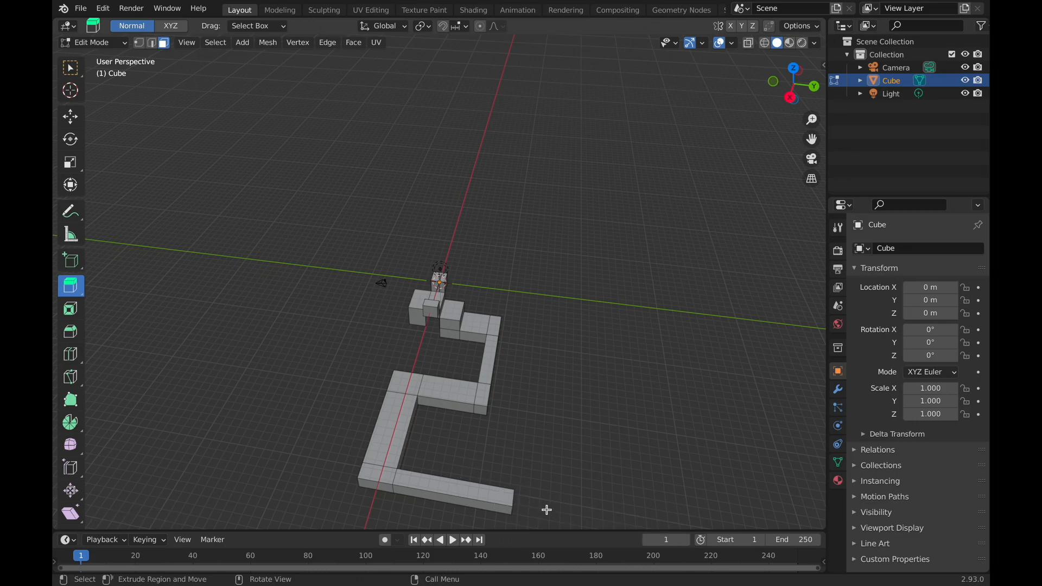
{"action": "middle_click_drag", "start_coordinate": [541, 507], "coordinate": [358, 450]}
{"action": "left_click", "coordinate": [314, 408]}
{"action": "left_click_drag", "start_coordinate": [345, 422], "coordinate": [372, 435]}
{"action": "middle_click_drag", "start_coordinate": [372, 435], "coordinate": [305, 427]}
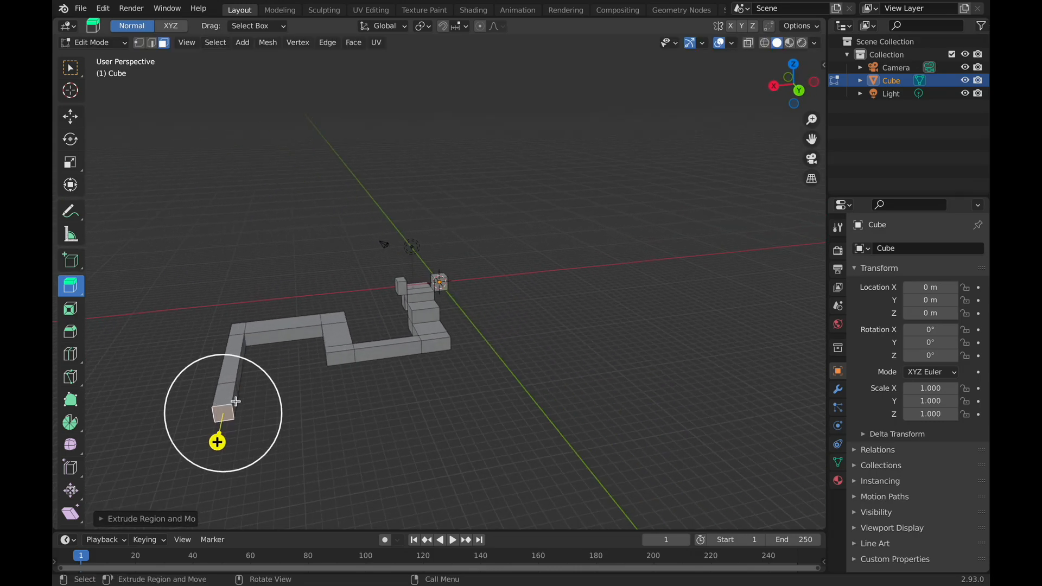
Extrude the tip section's inner face back along -X as a wide section and add a short end section.
{"action": "left_click", "coordinate": [235, 401]}
{"action": "left_click_drag", "start_coordinate": [286, 392], "coordinate": [369, 398]}
{"action": "middle_click_drag", "start_coordinate": [313, 434], "coordinate": [304, 401]}
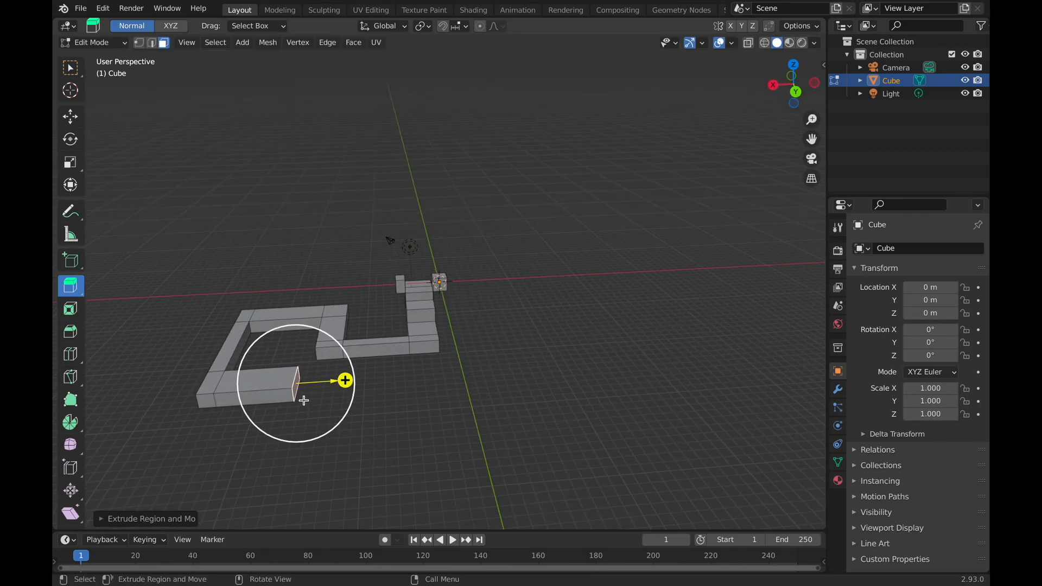
{"action": "left_click_drag", "start_coordinate": [344, 381], "coordinate": [358, 381]}
Continue the path from the short end section with an angled downward extrusion and sections running along +X and +Y.
{"action": "left_click", "coordinate": [304, 396]}
{"action": "left_click_drag", "start_coordinate": [293, 424], "coordinate": [279, 487]}
{"action": "middle_click_drag", "start_coordinate": [314, 456], "coordinate": [222, 418]}
{"action": "left_click_drag", "start_coordinate": [244, 386], "coordinate": [153, 432]}
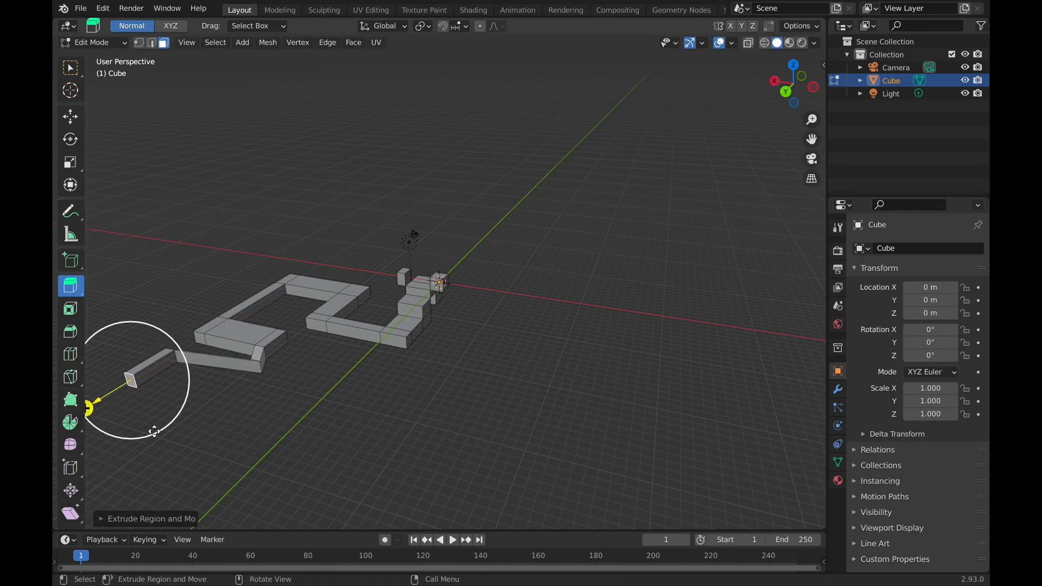
Add a short section at the path's end and extrude its top face upward into a column of two sections.
{"action": "middle_click_drag", "start_coordinate": [221, 415], "coordinate": [344, 387]}
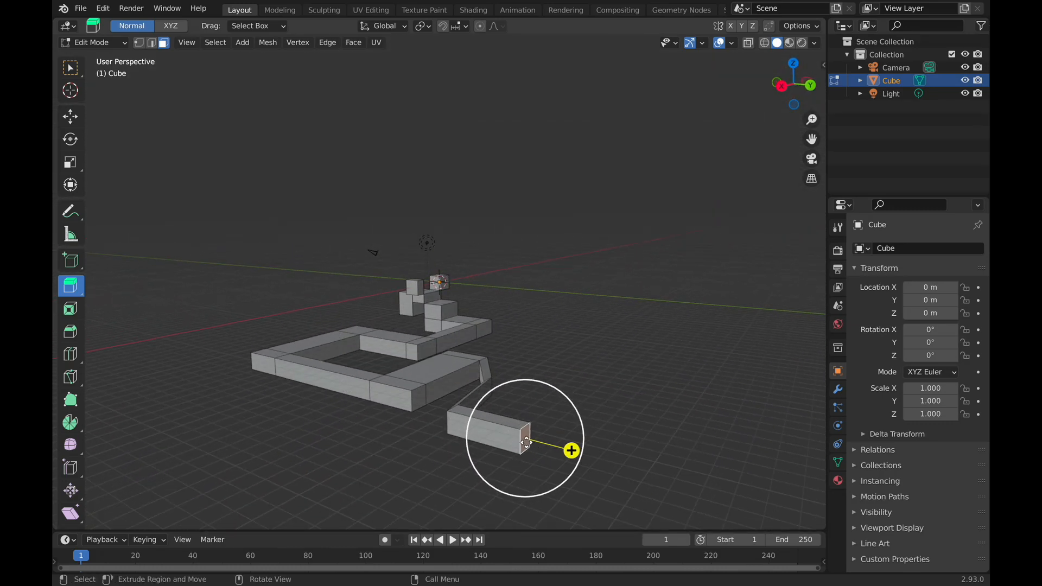
{"action": "left_click_drag", "start_coordinate": [564, 452], "coordinate": [597, 454]}
{"action": "left_click", "coordinate": [545, 432]}
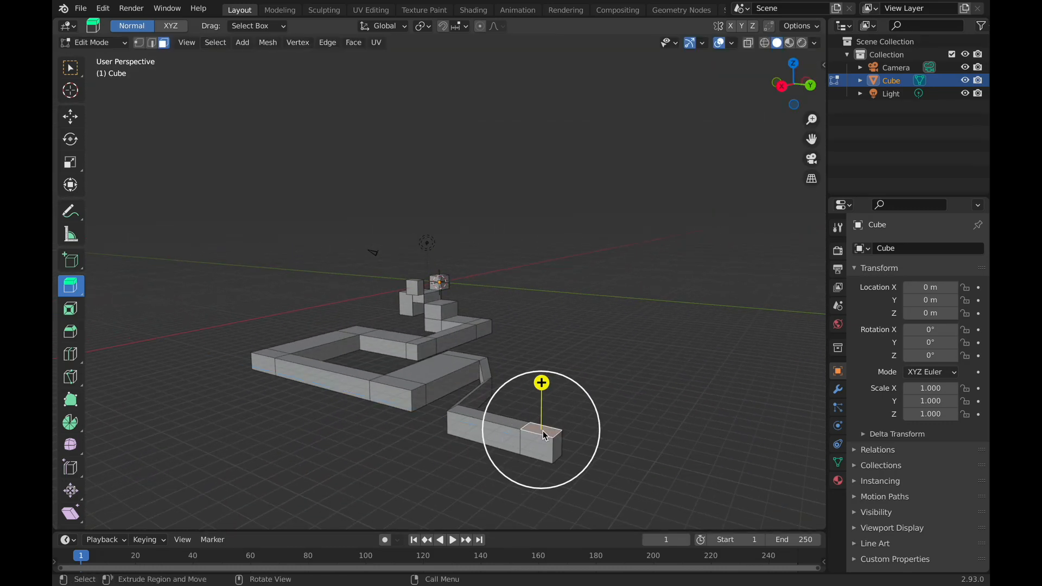
{"action": "left_click_drag", "start_coordinate": [543, 382], "coordinate": [551, 288]}
{"action": "left_click", "coordinate": [541, 364]}
Extrude the side face of the column's top section diagonally downward toward -X as a long slope.
{"action": "middle_click_drag", "start_coordinate": [586, 341], "coordinate": [490, 372]}
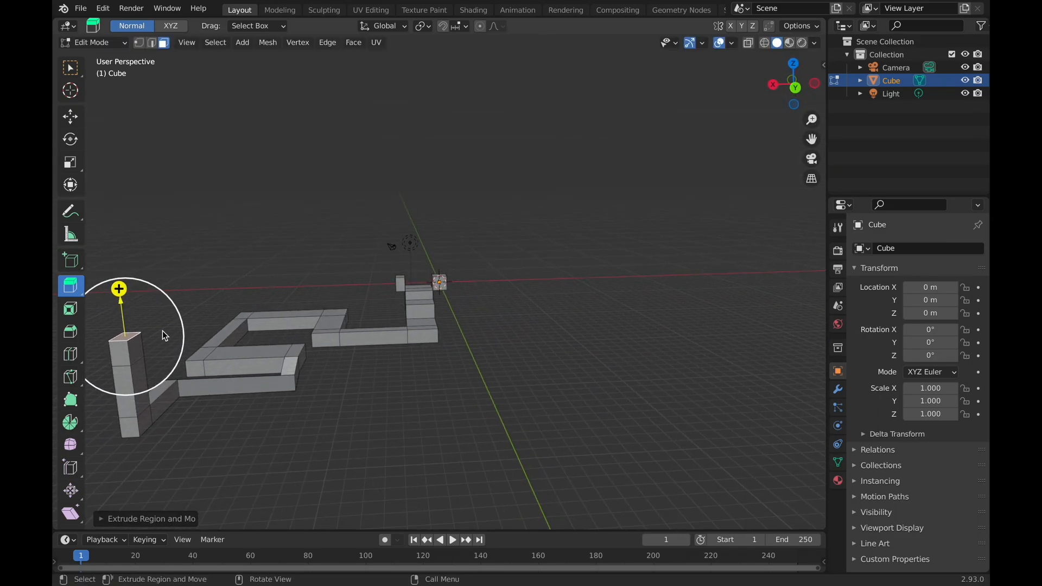
{"action": "left_click", "coordinate": [136, 362]}
{"action": "left_click_drag", "start_coordinate": [170, 349], "coordinate": [299, 399]}
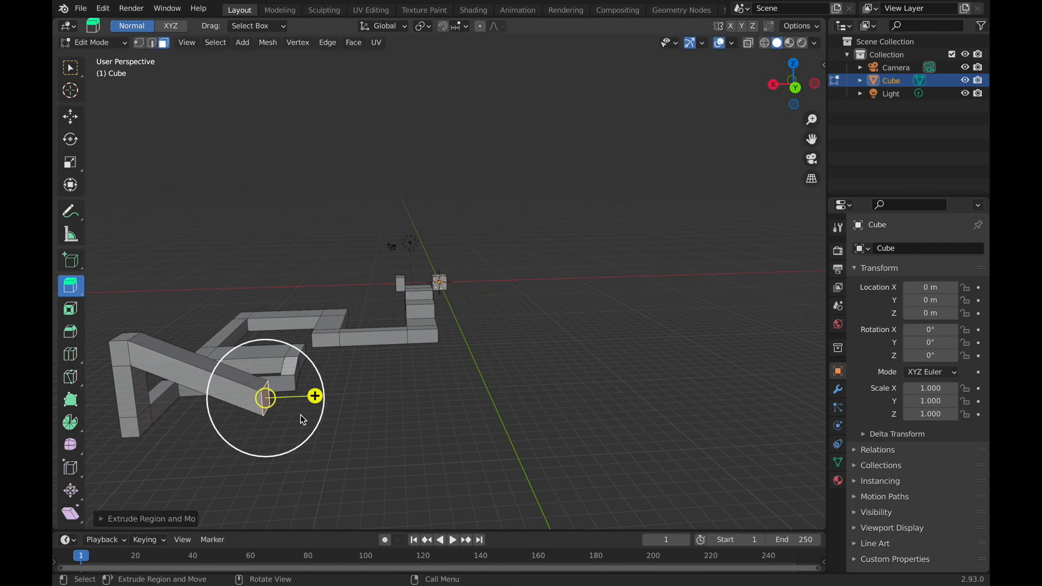
Extrude the slope's lower end along -X in several level sections and finish with another diagonal section downward.
{"action": "middle_click_drag", "start_coordinate": [402, 483], "coordinate": [371, 466]}
{"action": "left_click", "coordinate": [190, 335]}
{"action": "left_click_drag", "start_coordinate": [235, 337], "coordinate": [314, 414]}
{"action": "left_click_drag", "start_coordinate": [275, 347], "coordinate": [278, 365]}
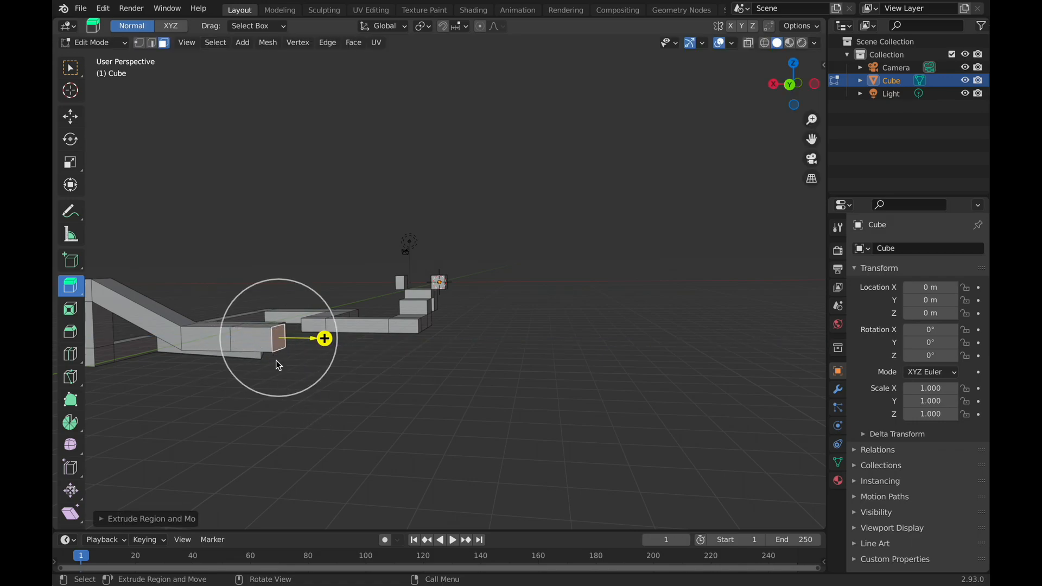
{"action": "left_click_drag", "start_coordinate": [324, 339], "coordinate": [321, 366]}
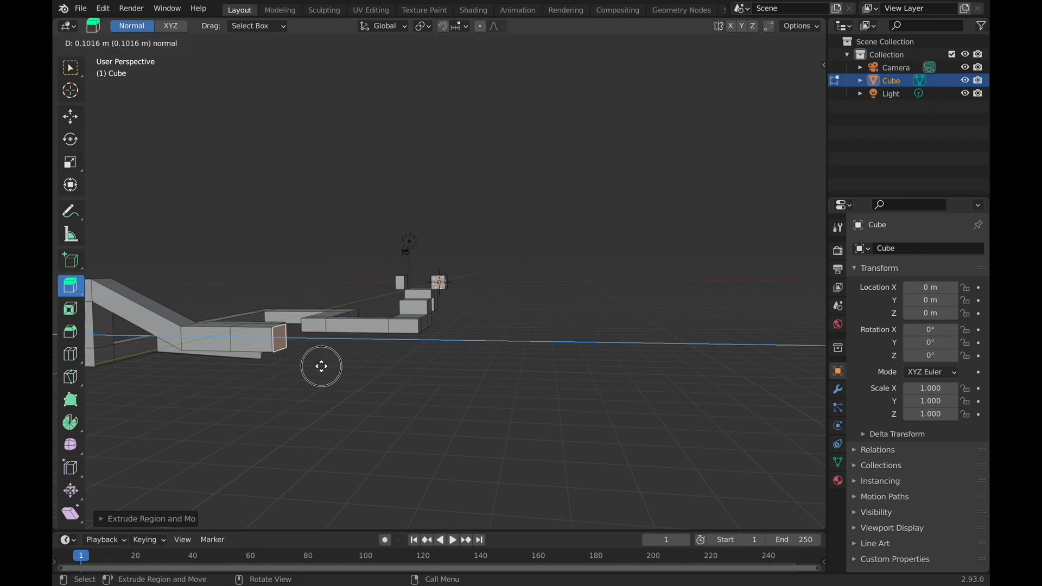
{"action": "left_click_drag", "start_coordinate": [330, 413], "coordinate": [357, 464]}
{"action": "left_click_drag", "start_coordinate": [371, 343], "coordinate": [369, 380]}
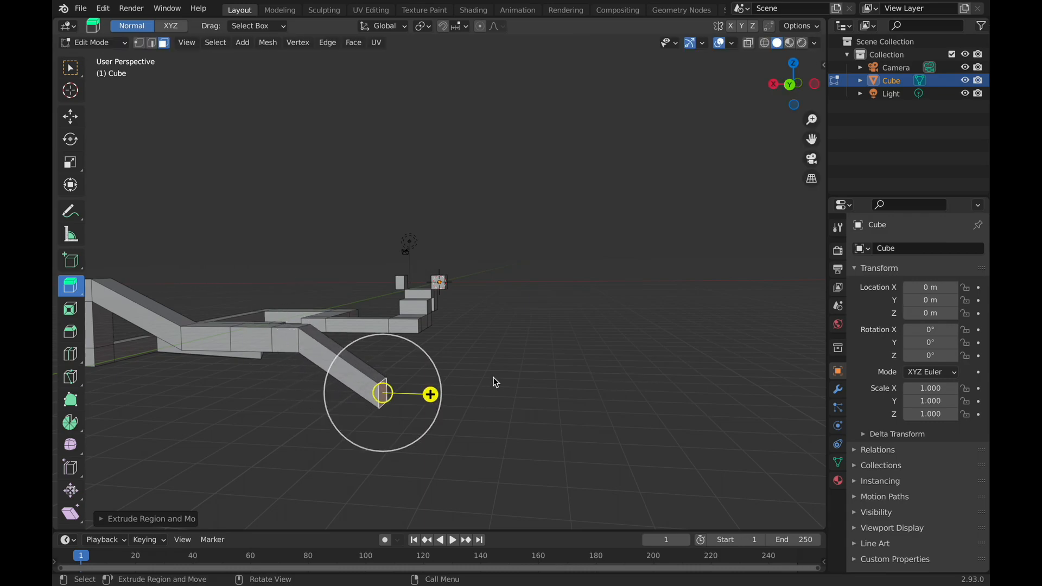
Examine the whole extruded structure up close and from the opposite side.
{"action": "middle_click_drag", "start_coordinate": [487, 388], "coordinate": [502, 421]}
{"action": "scroll", "coordinate": [407, 424], "scroll_direction": "down", "scroll_amount": 3}
{"action": "scroll", "coordinate": [406, 425], "scroll_direction": "up", "scroll_amount": 1}
{"action": "scroll", "coordinate": [409, 430], "scroll_direction": "up", "scroll_amount": 5}
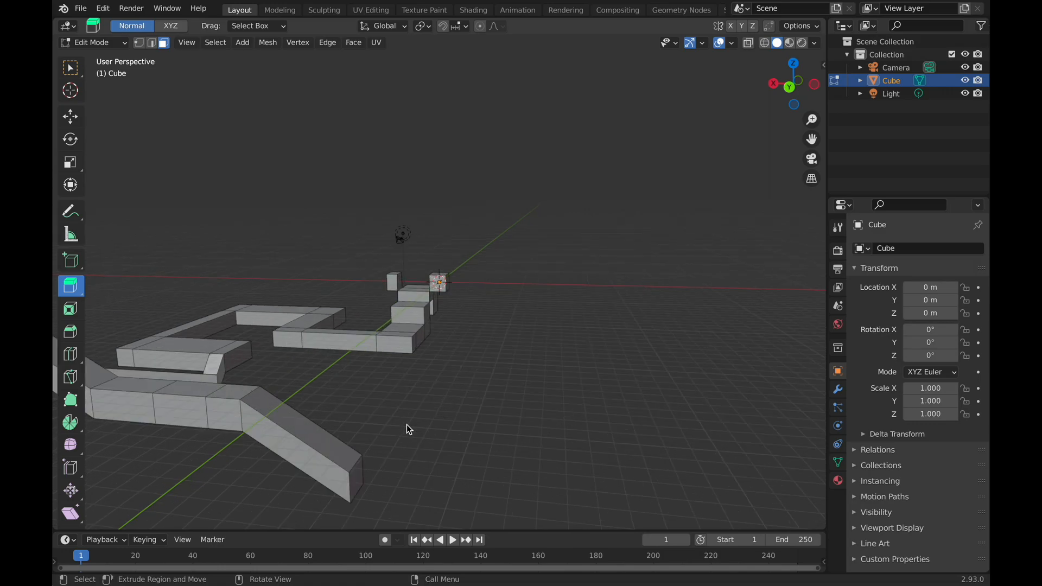
{"action": "scroll", "coordinate": [339, 476], "scroll_direction": "up", "scroll_amount": 1}
{"action": "middle_click_drag", "start_coordinate": [336, 471], "coordinate": [115, 334]}
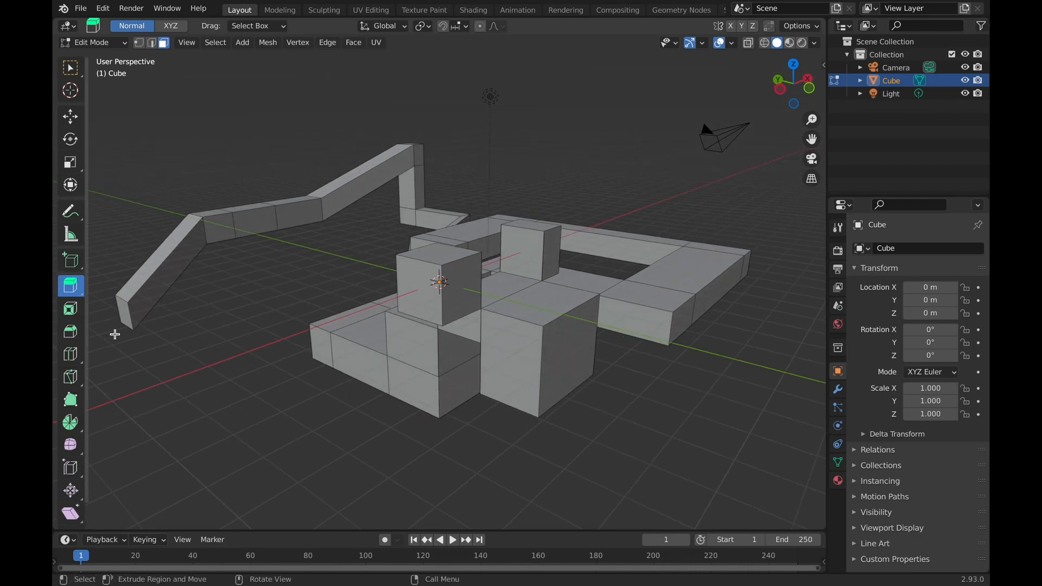